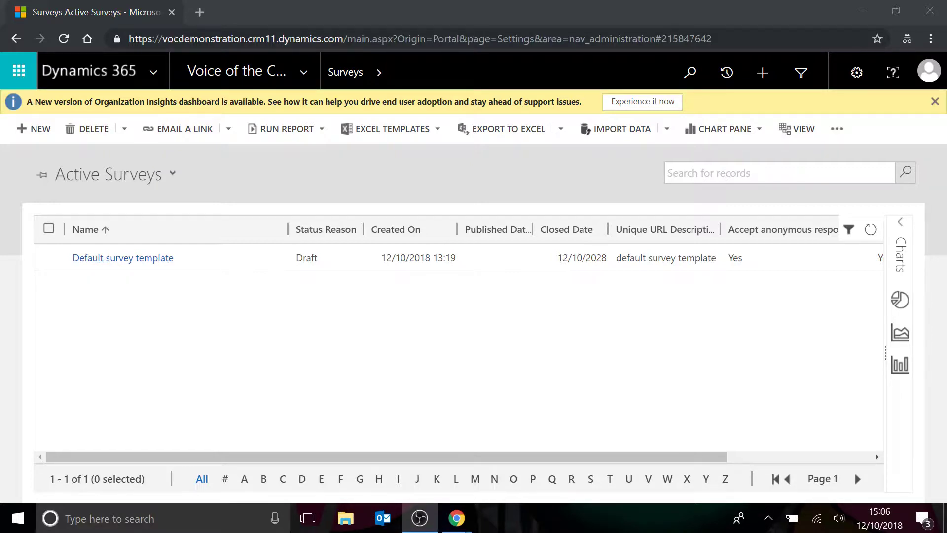
- Open the Default theme from Voice of the Customer's Themes and examine its colour settings and survey preview
click(305, 74)
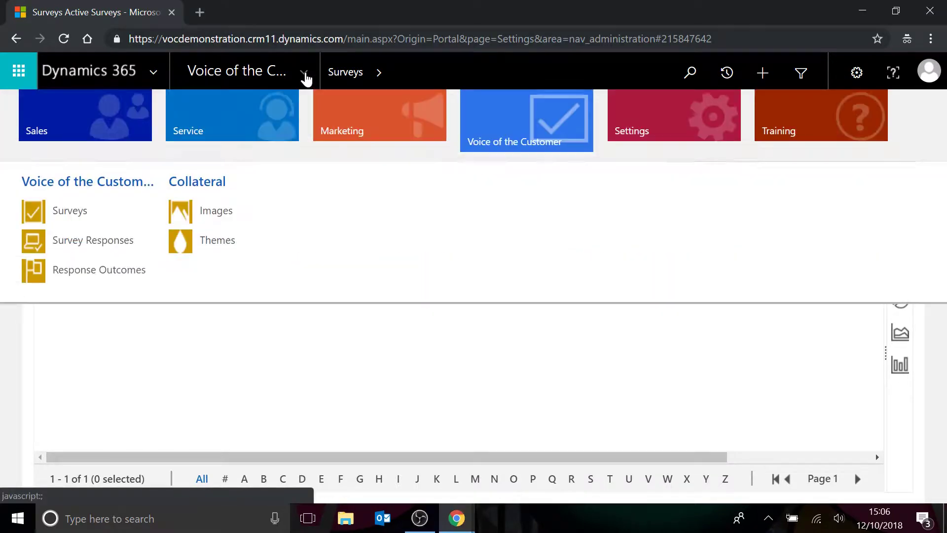
click(216, 240)
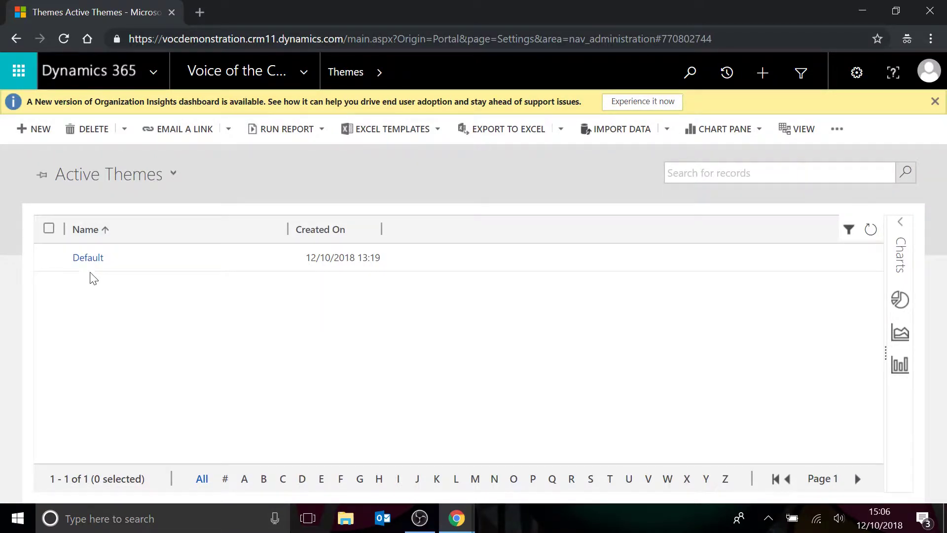
click(89, 258)
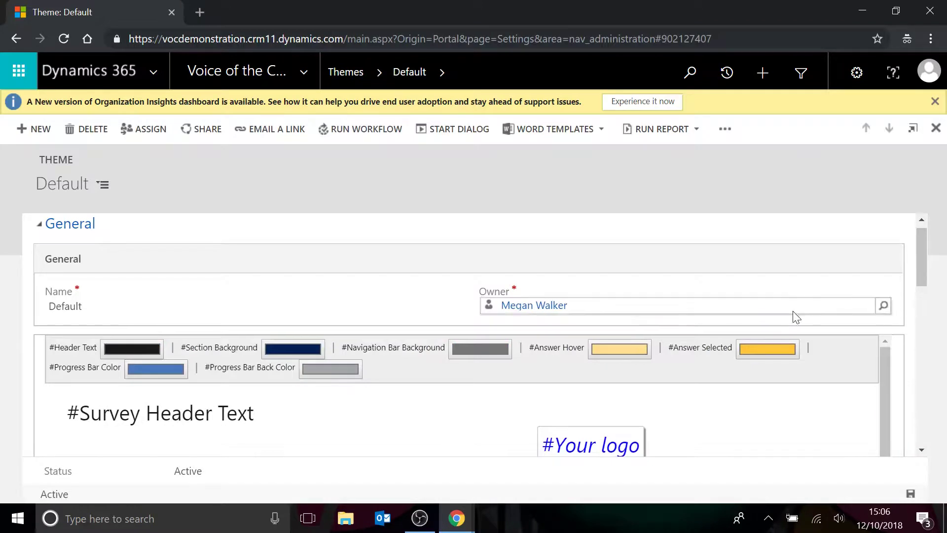
scroll(930, 270, down, 1)
drag(930, 270, 930, 279)
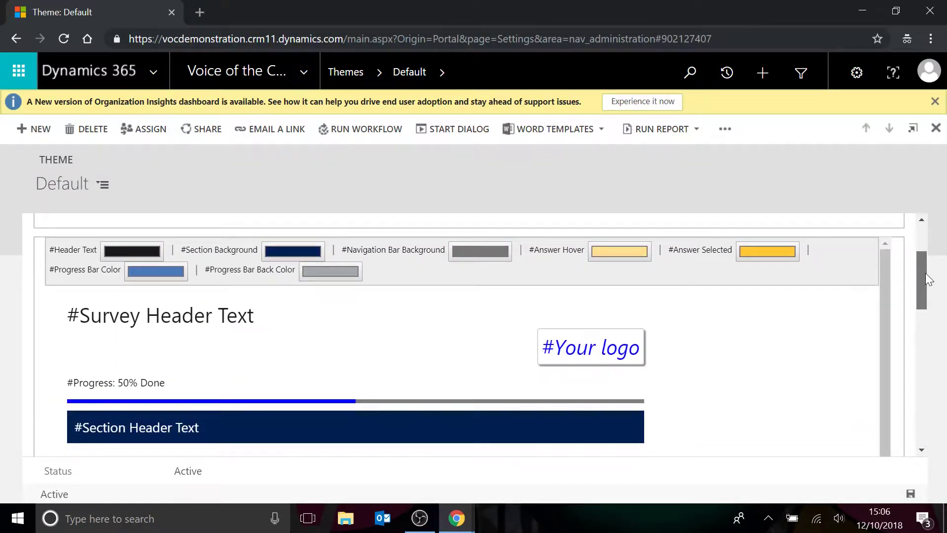
drag(926, 274, 917, 328)
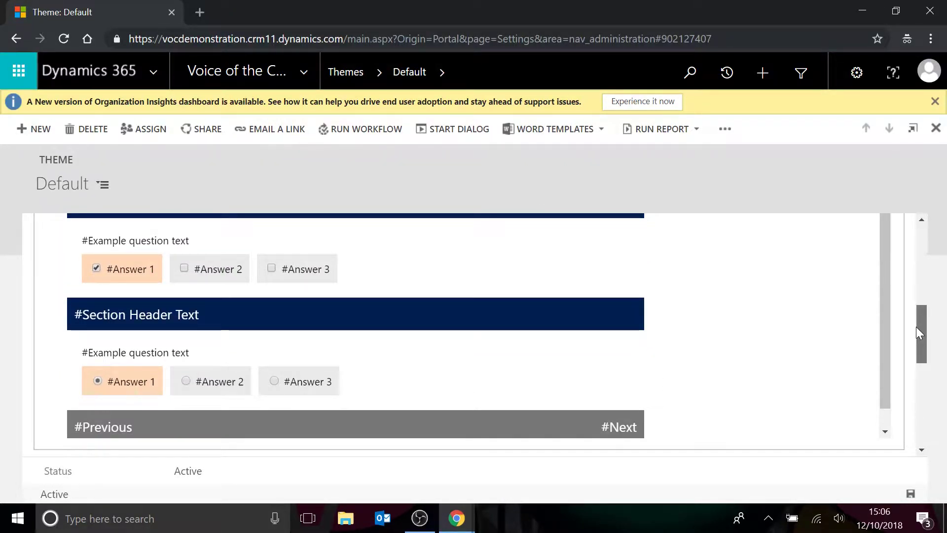
drag(916, 327, 923, 241)
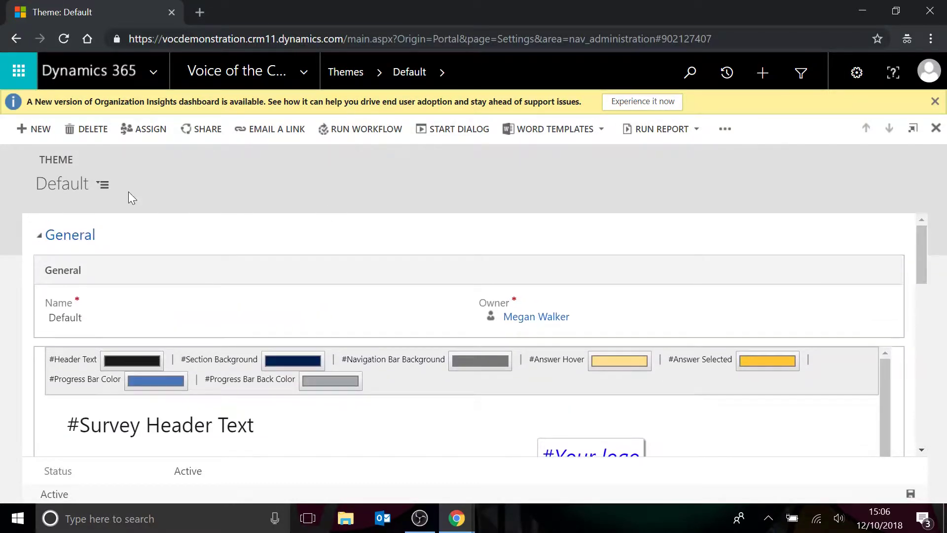
- Create a new theme named "Walker Consulting Theme" and save it
click(33, 131)
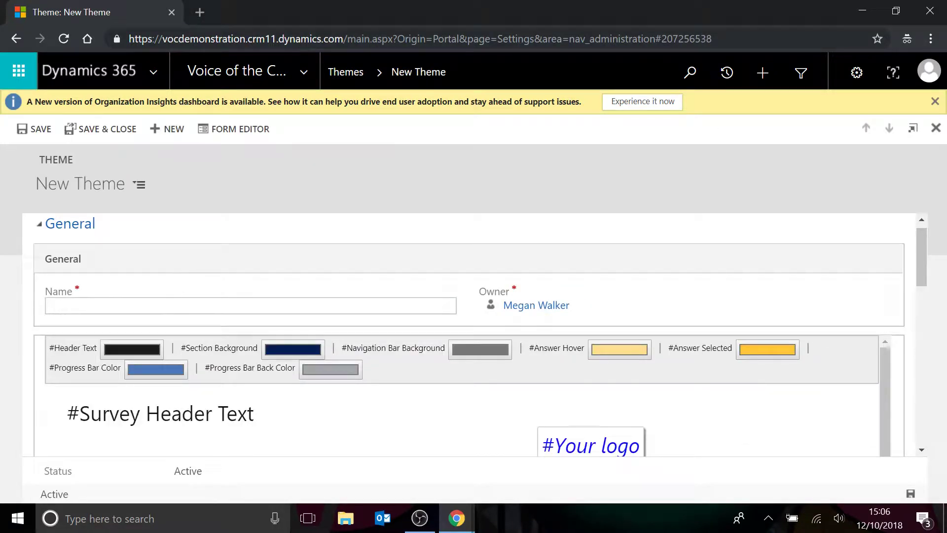
text(Walker Consulting)
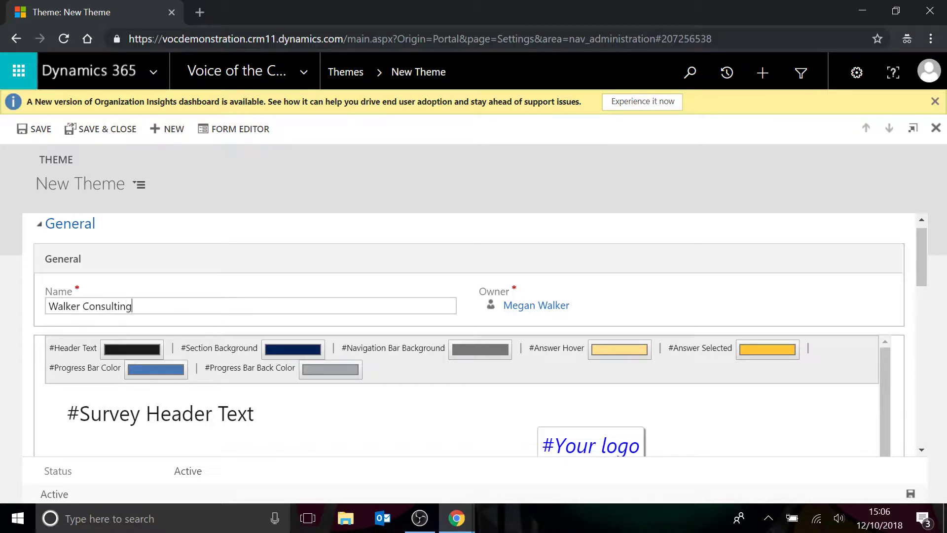
text( Theme)
scroll(772, 306, down, 2)
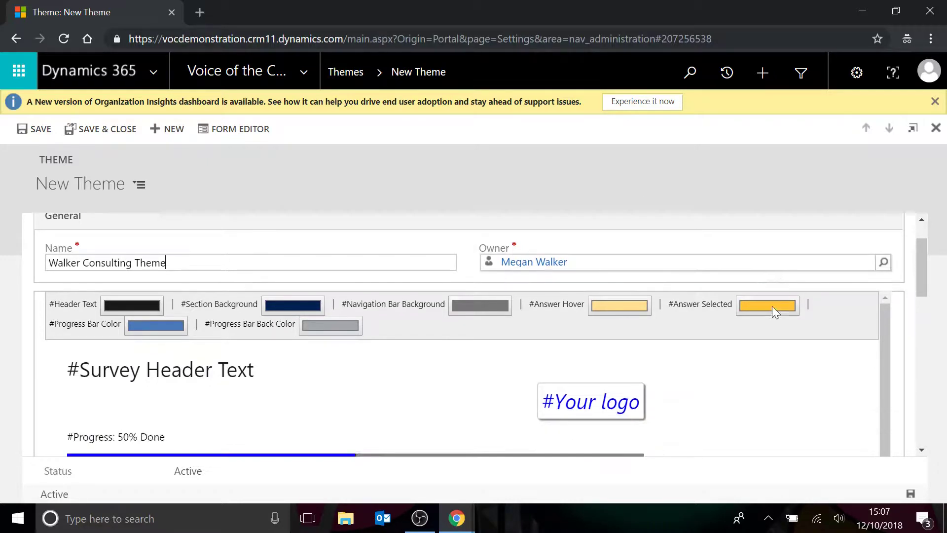
click(26, 131)
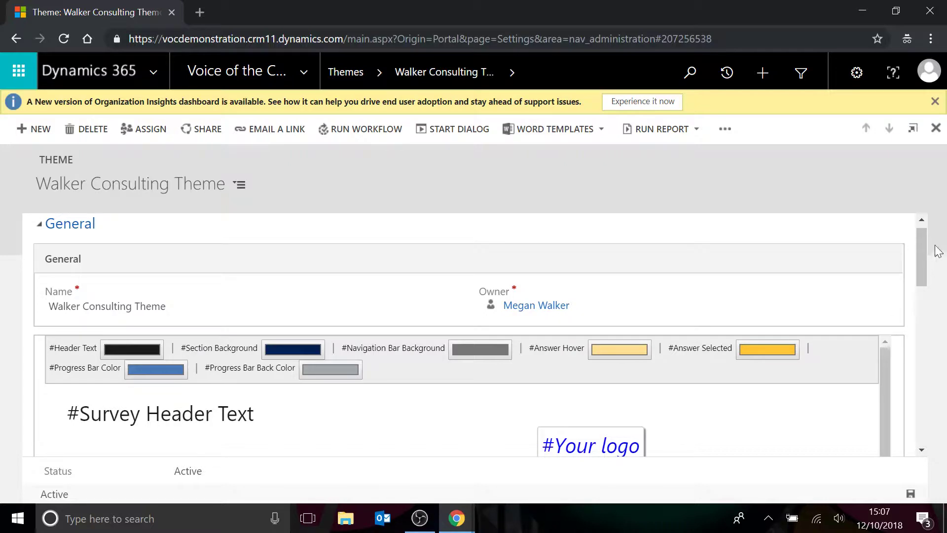
- Set the theme's Header Text colour to the basic orange with RGB 255, 128, 0
drag(921, 252, 923, 278)
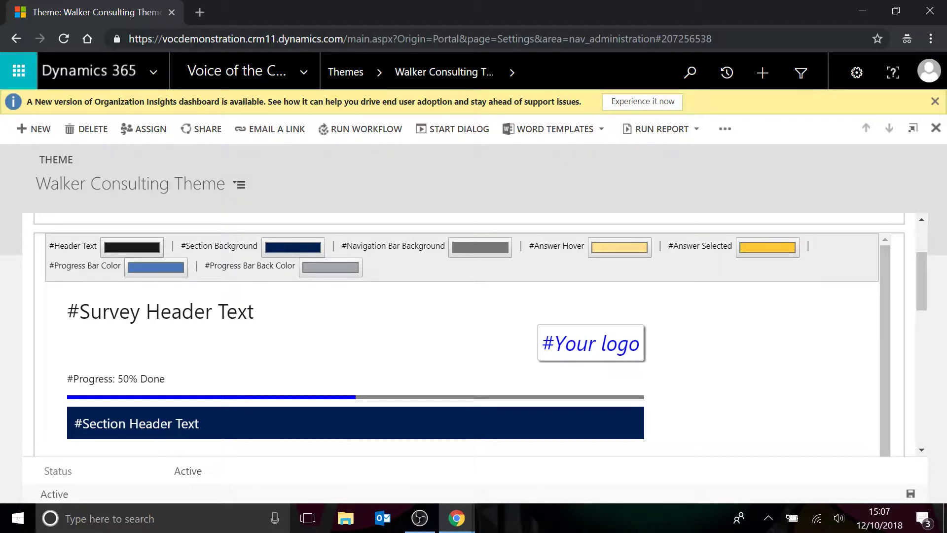
scroll(379, 364, down, 1)
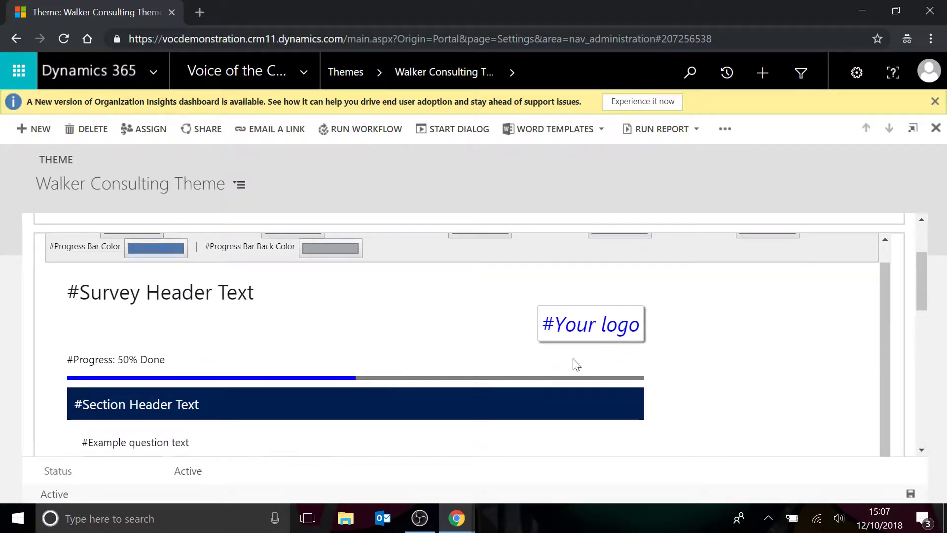
drag(930, 263, 913, 223)
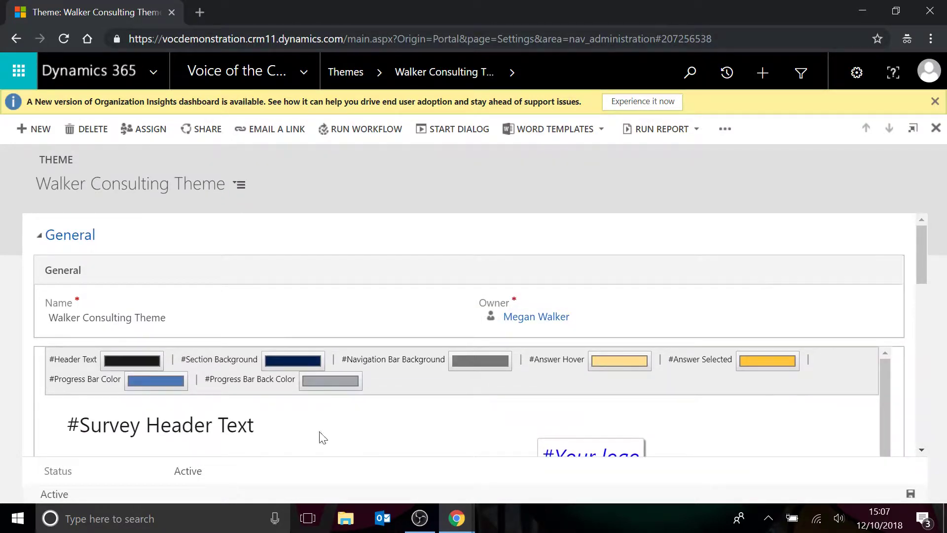
click(123, 365)
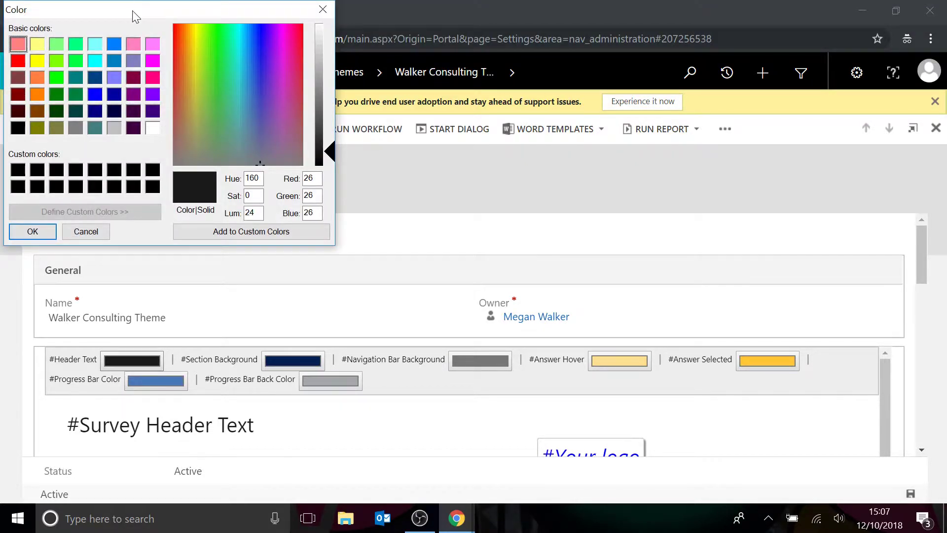
drag(134, 13, 206, 37)
click(168, 106)
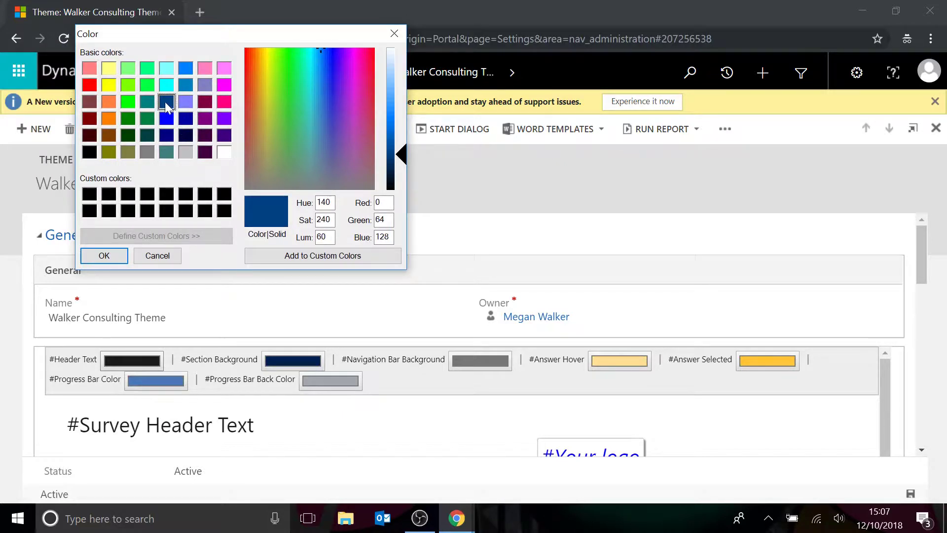
click(127, 104)
click(147, 104)
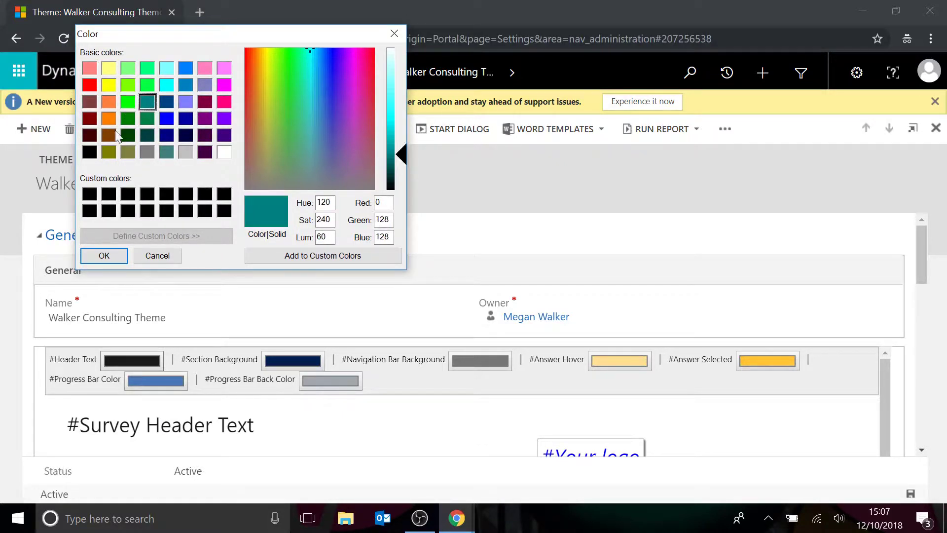
click(110, 121)
click(101, 255)
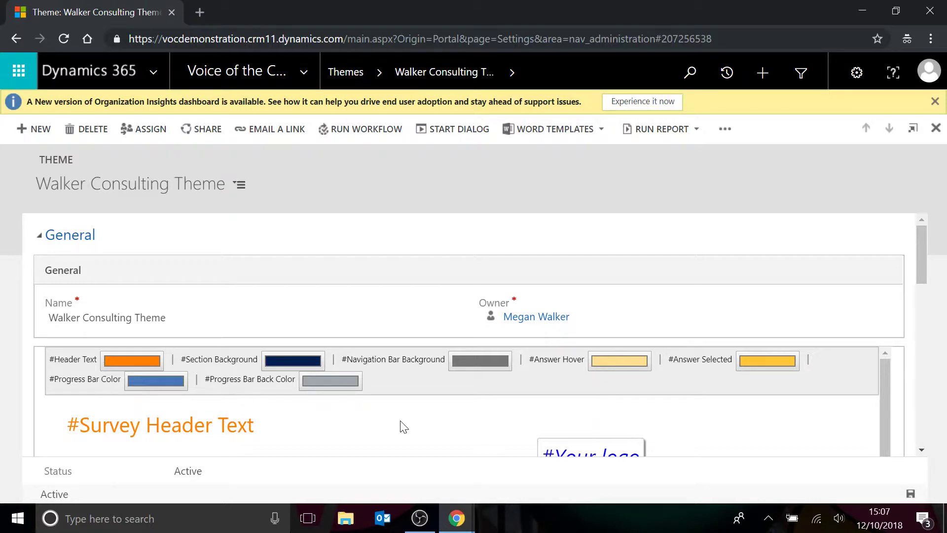
click(114, 362)
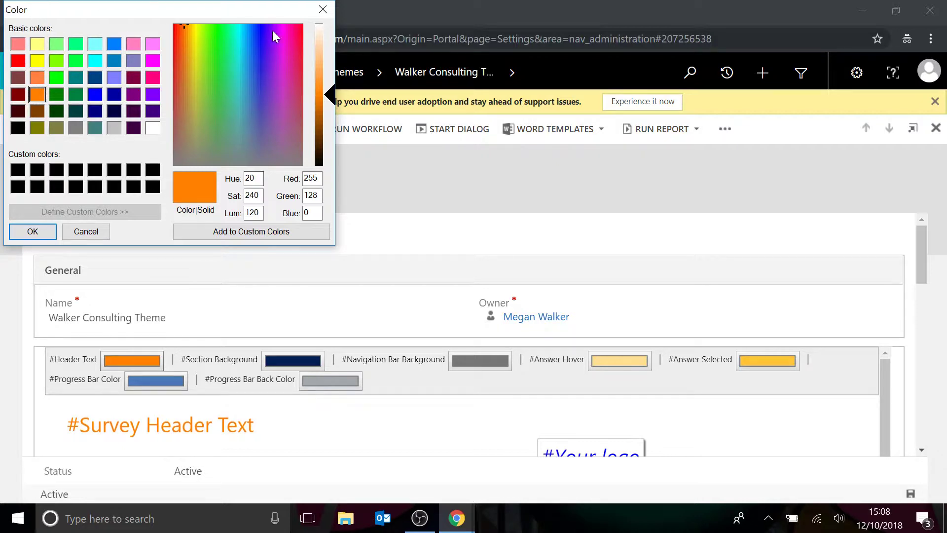
click(322, 10)
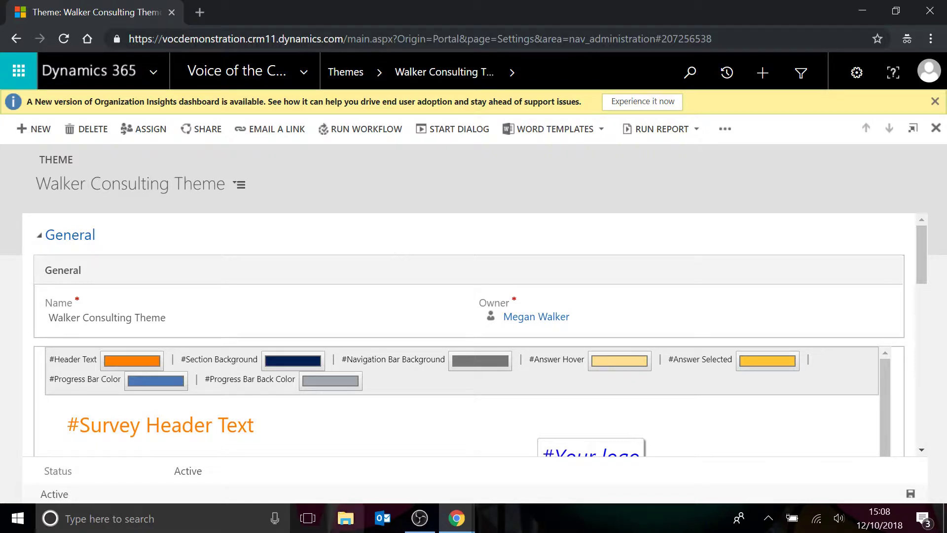
- Switch to the browser window with the website and sample the Search button's colour using the page color picker
mouse_move(462, 527)
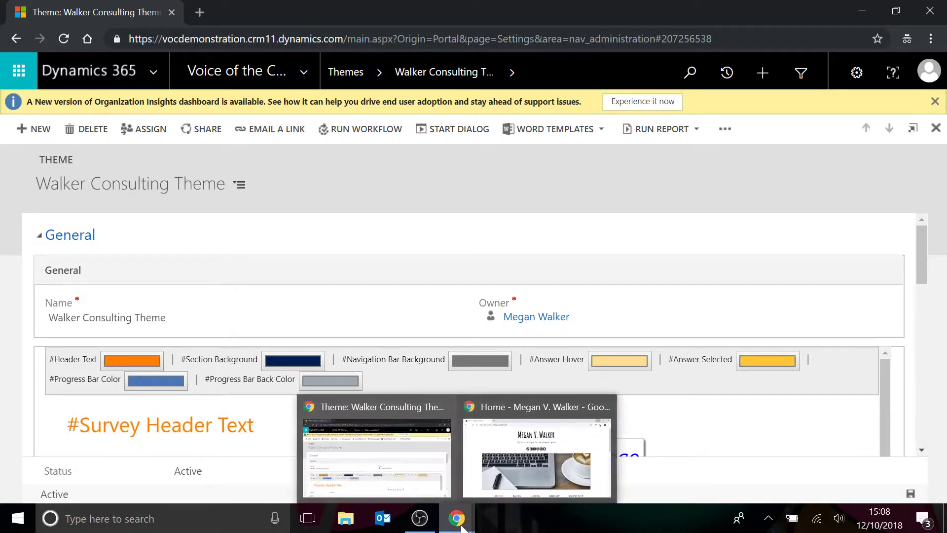
click(477, 473)
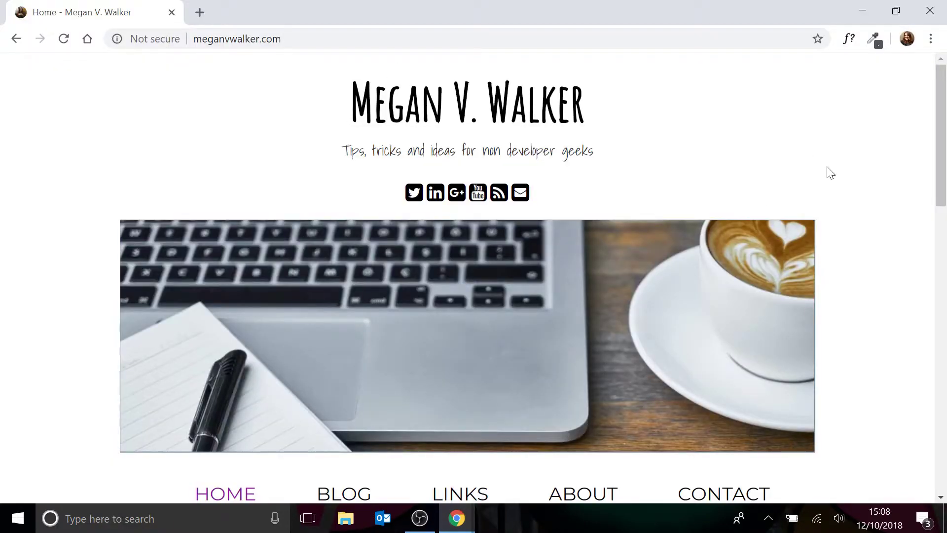
scroll(876, 173, down, 5)
scroll(878, 173, down, 1)
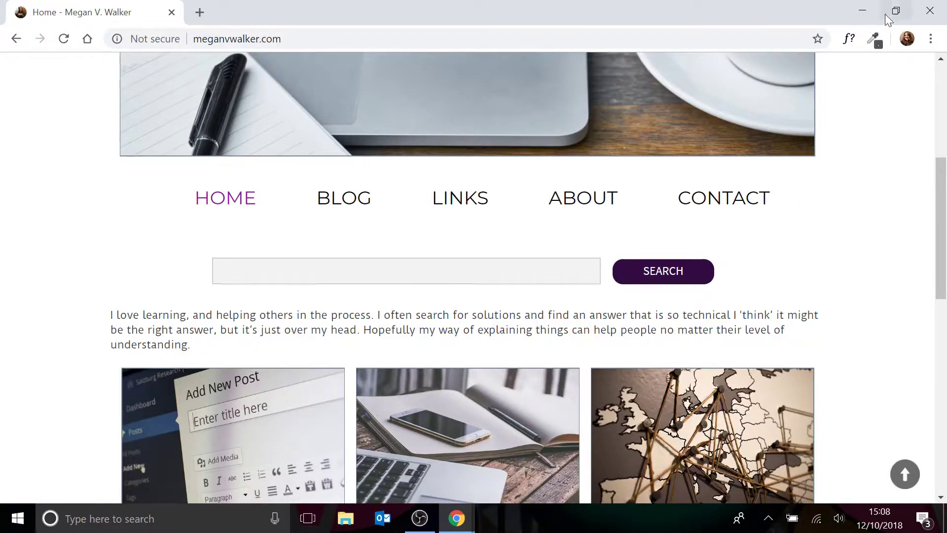
click(880, 42)
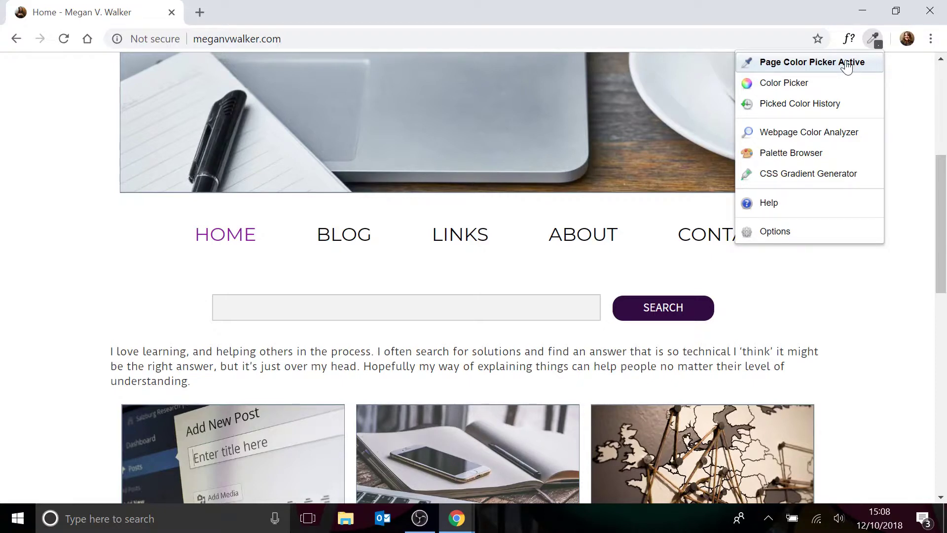
click(805, 68)
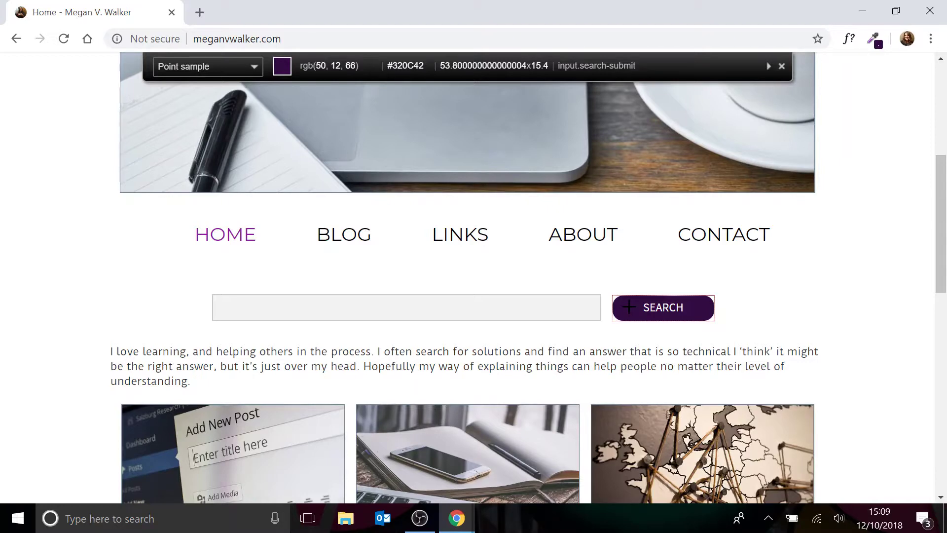
- Switch back to the Dynamics 365 theme and set the Header Text colour to Red 50, Green 12, Blue 66
mouse_move(457, 518)
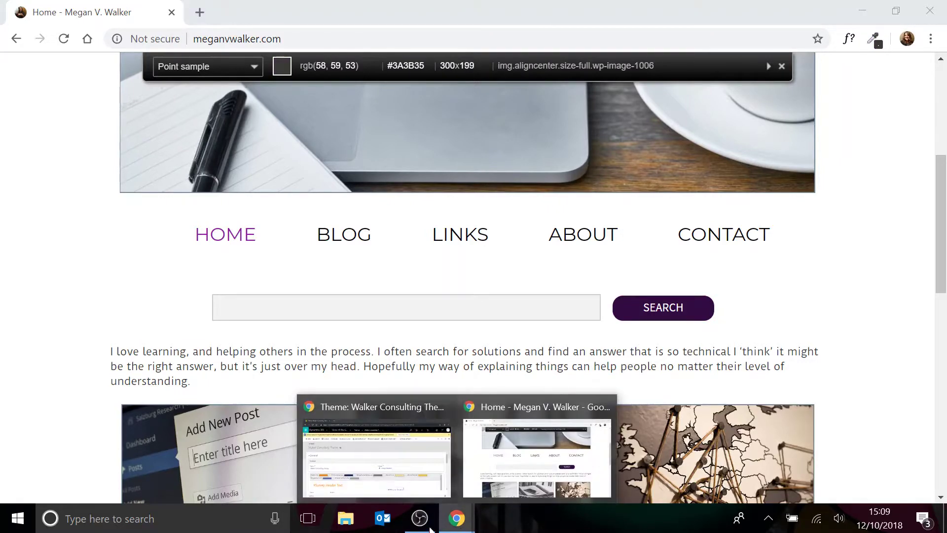
click(386, 481)
click(120, 361)
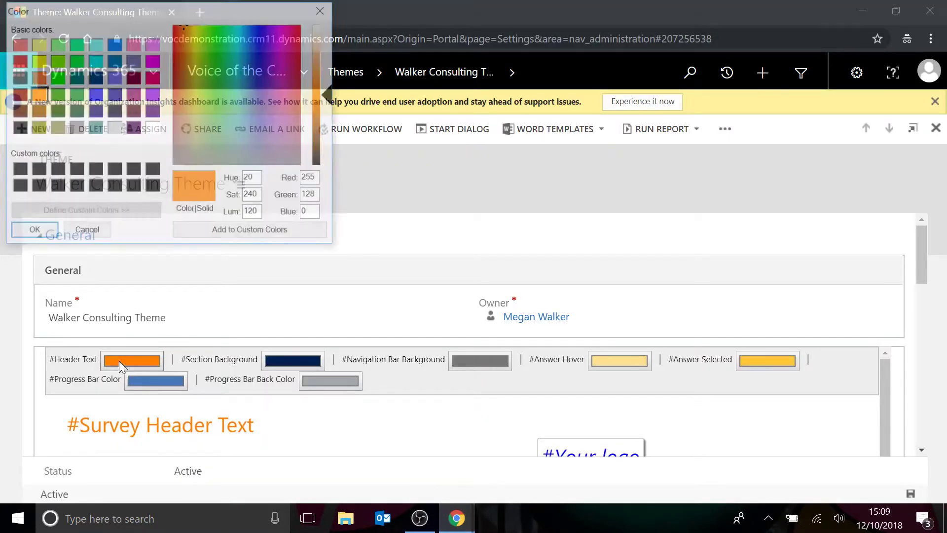
double_click(311, 178)
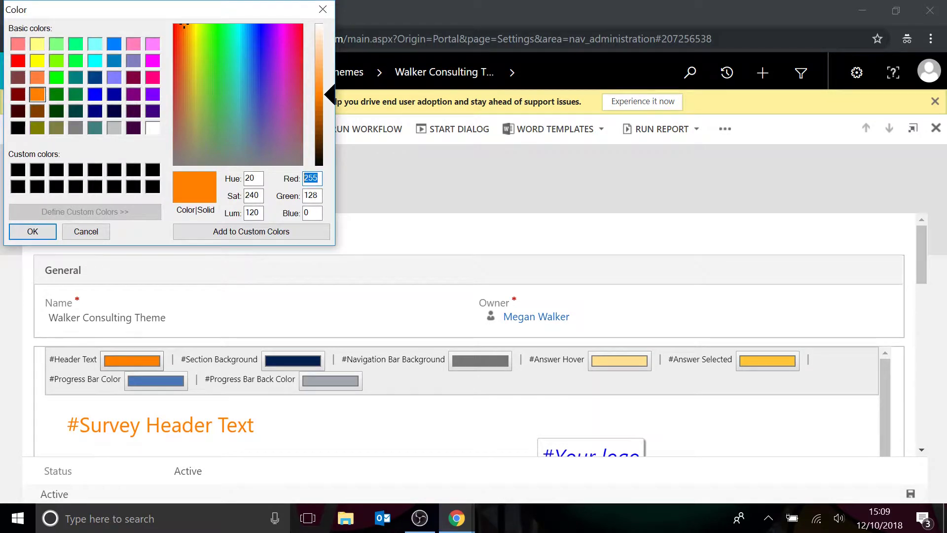
key(Tab)
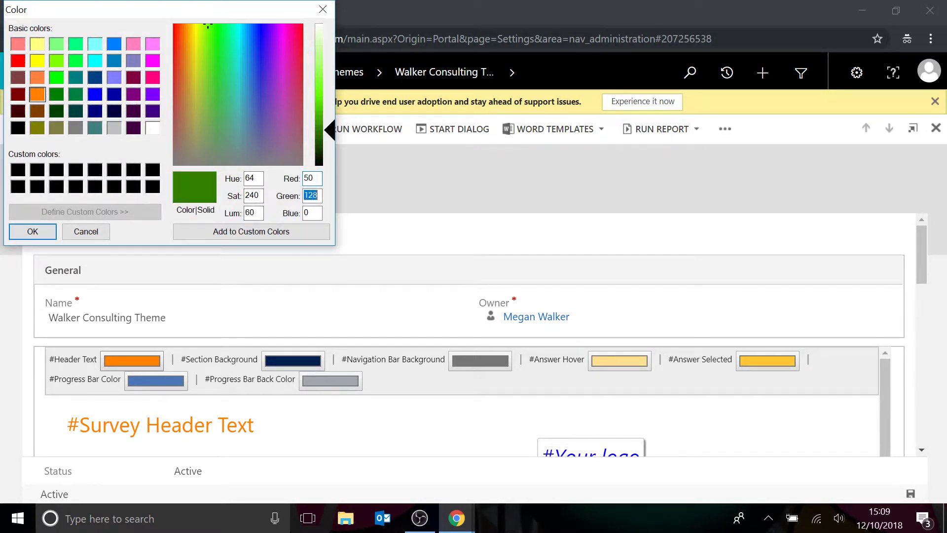
text(12)
key(Tab)
text(66)
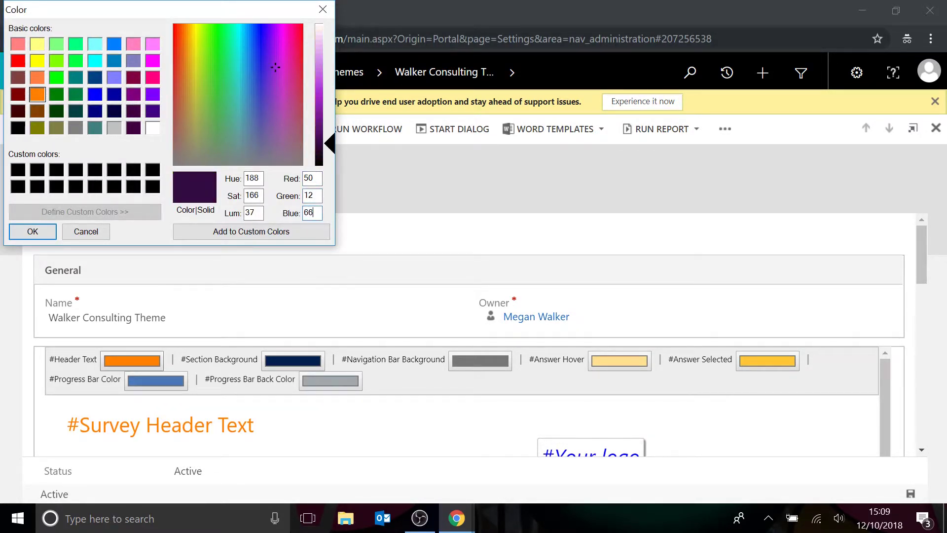
click(31, 232)
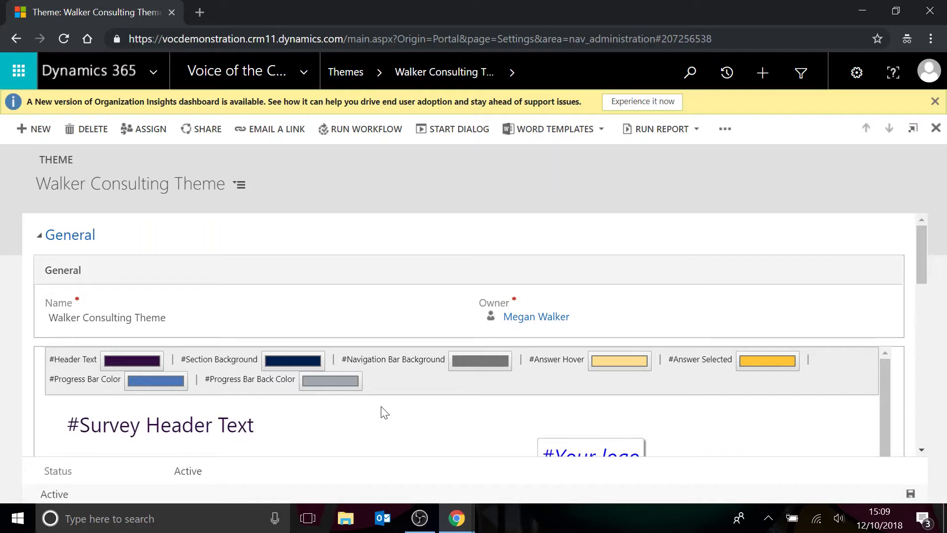
- Return to the website window and sample the colour of the Blog heading with the page color picker
scroll(822, 401, down, 1)
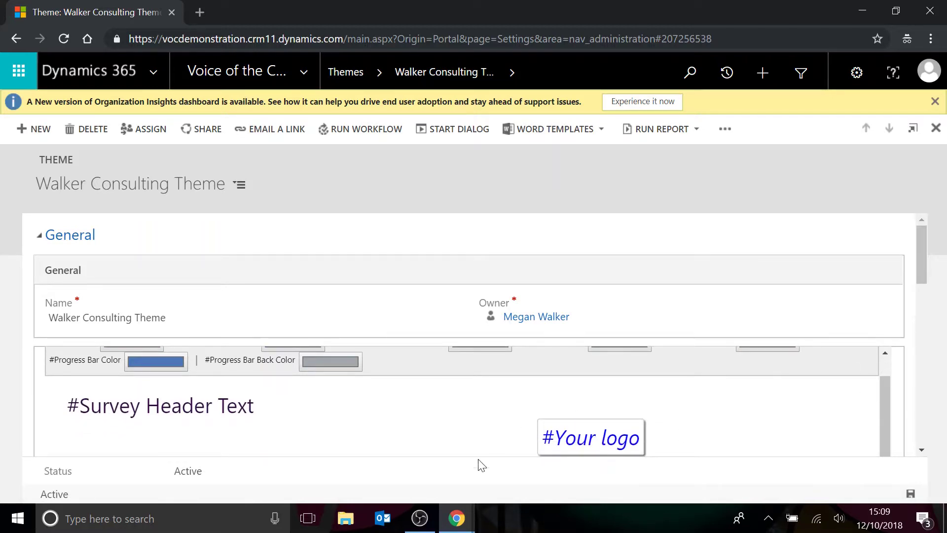
mouse_move(456, 518)
click(533, 448)
scroll(813, 296, down, 4)
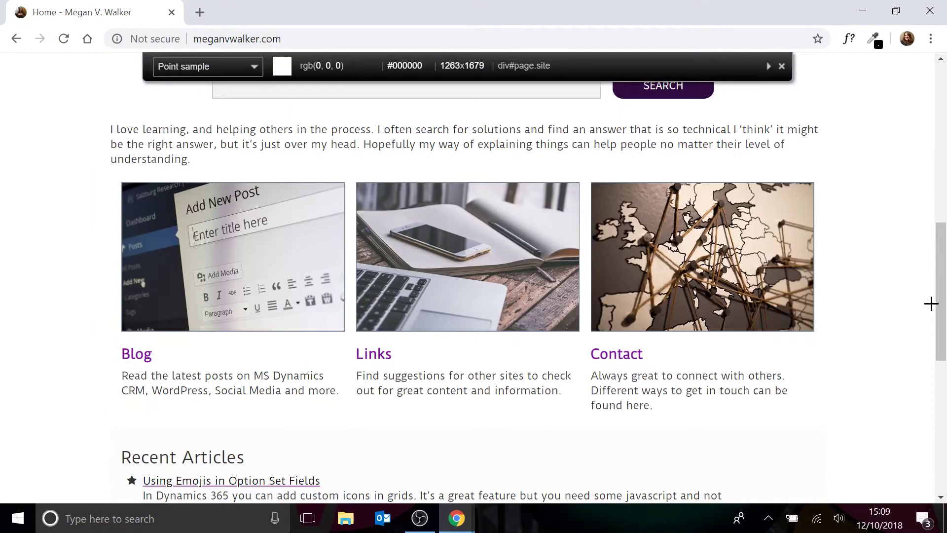
scroll(931, 303, down, 4)
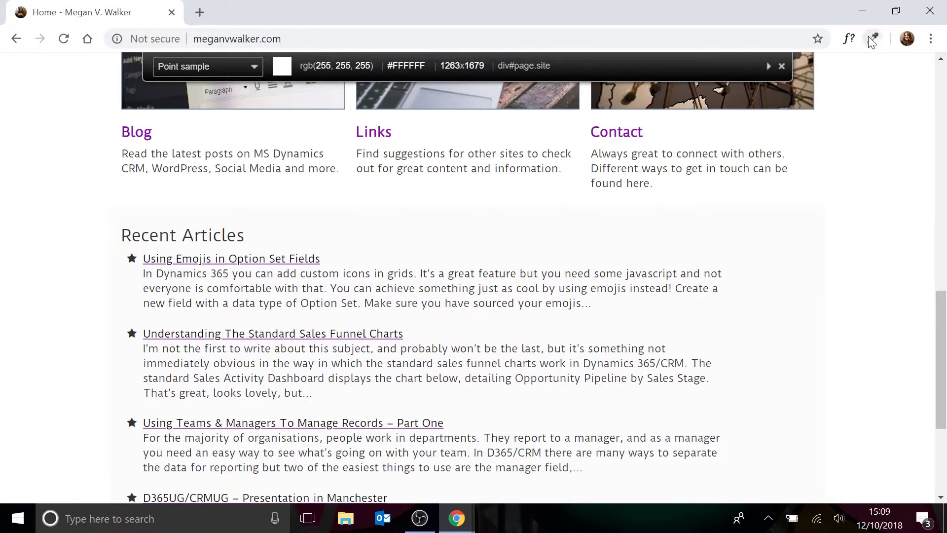
click(137, 132)
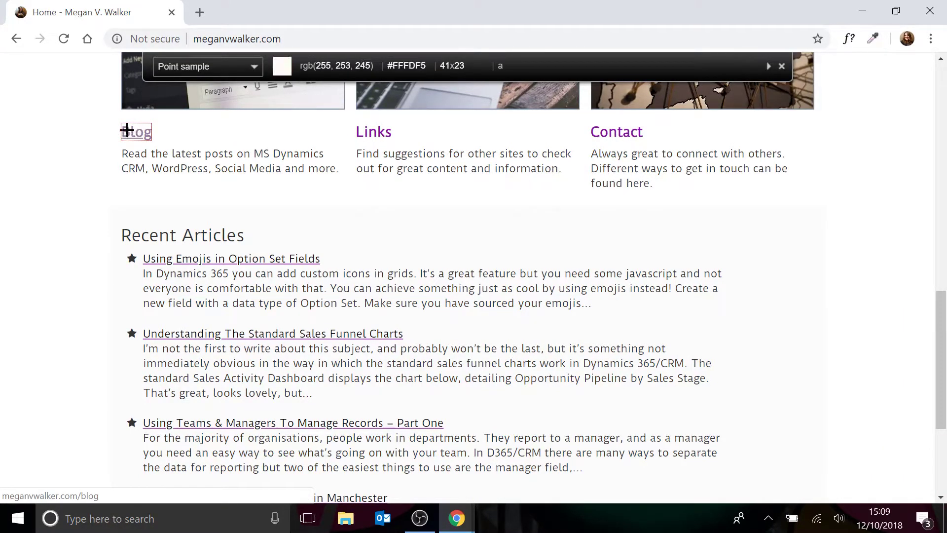
click(128, 132)
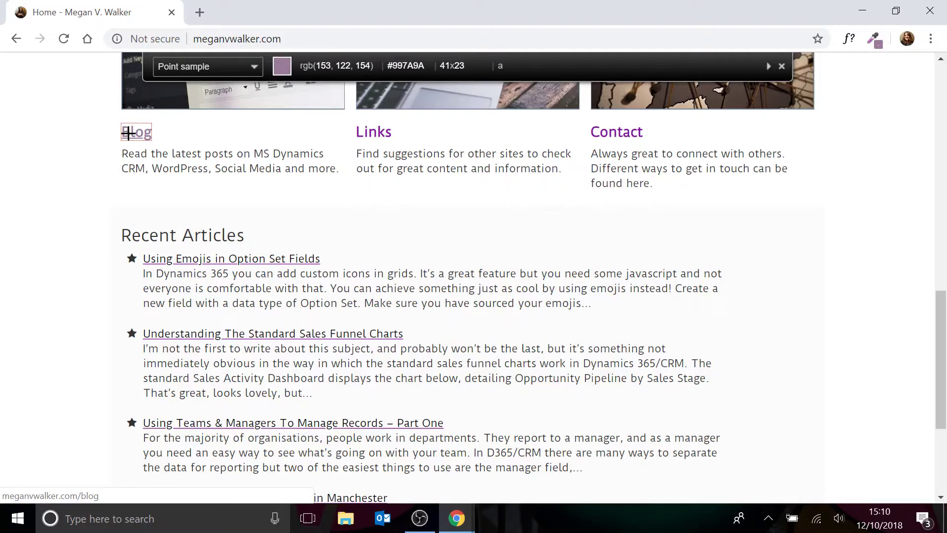
- Switch back to the Dynamics 365 theme and set the Navigation Bar Background colour to Red 153, Green 122, Blue 154
mouse_move(457, 518)
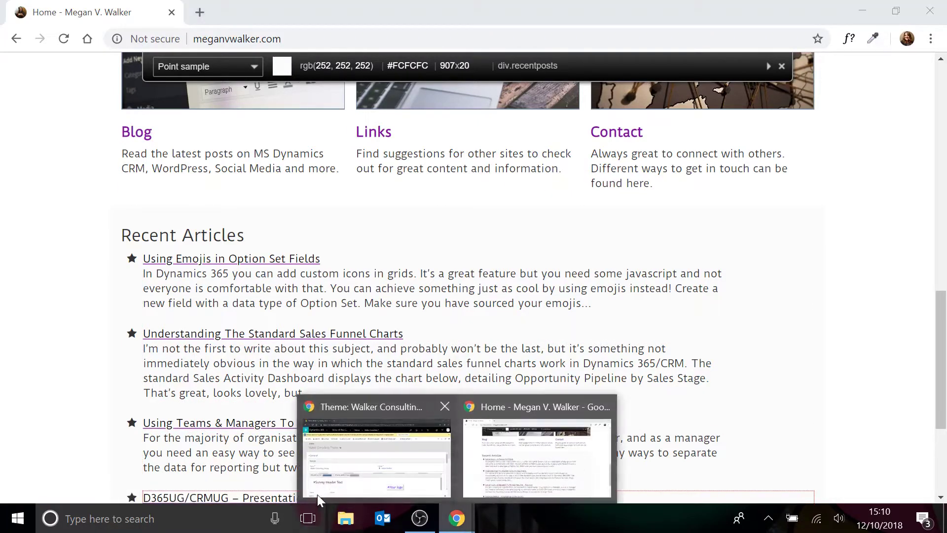
click(390, 444)
scroll(380, 393, up, 1)
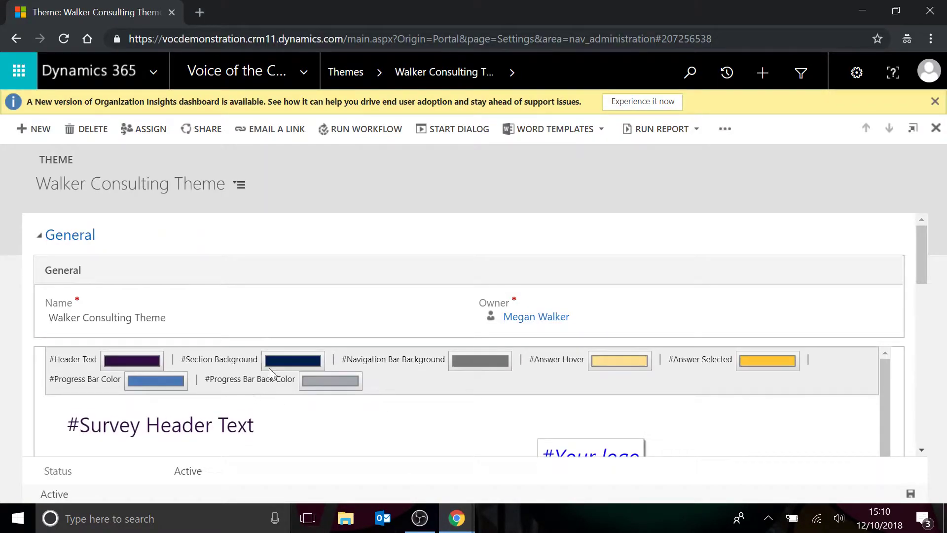
click(481, 369)
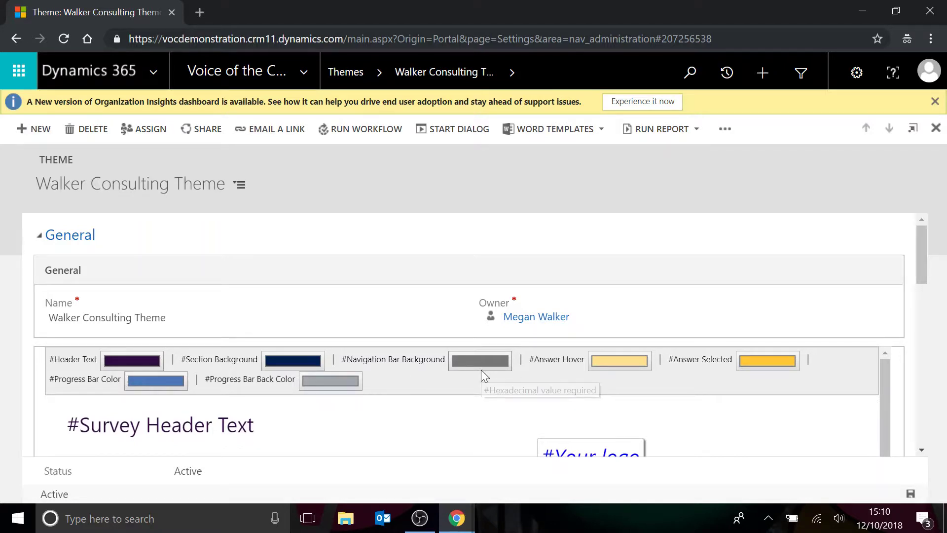
double_click(311, 178)
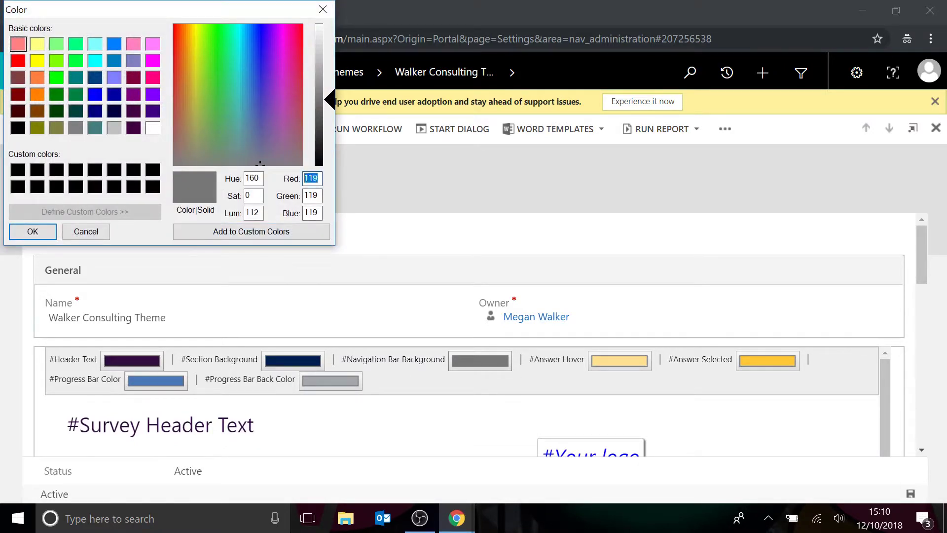
text(153)
key(Tab)
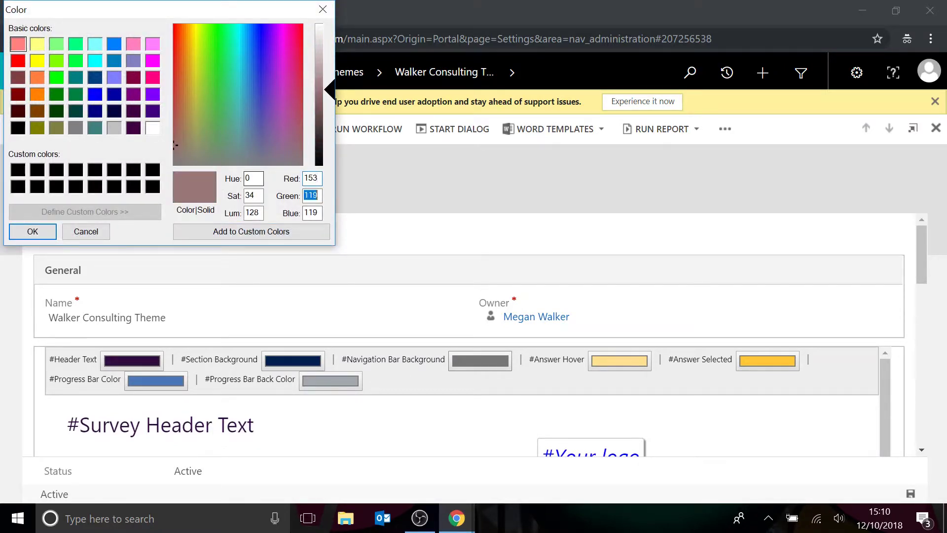
text(122)
key(Tab)
text(154)
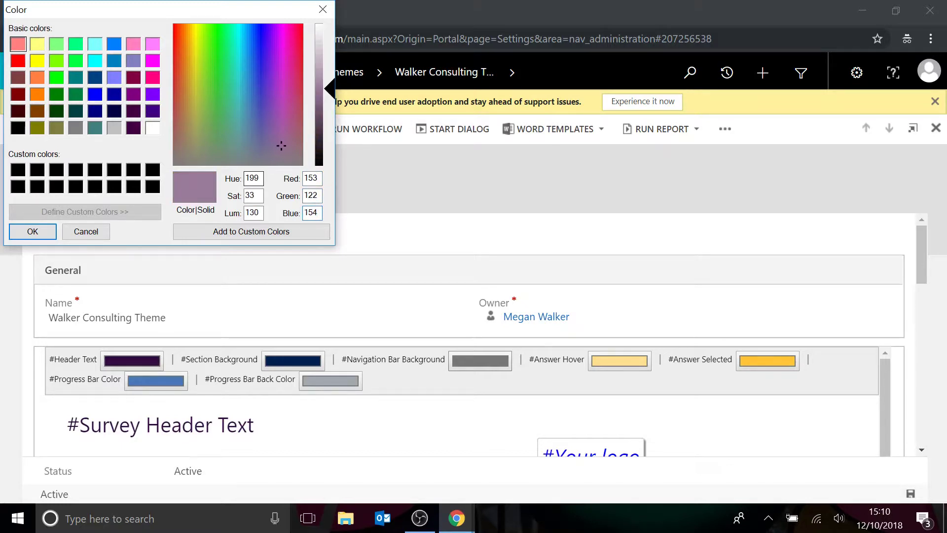
click(22, 234)
- Set the theme's Progress Bar Color to a muted pink with RGB 172, 85, 131
scroll(775, 410, down, 1)
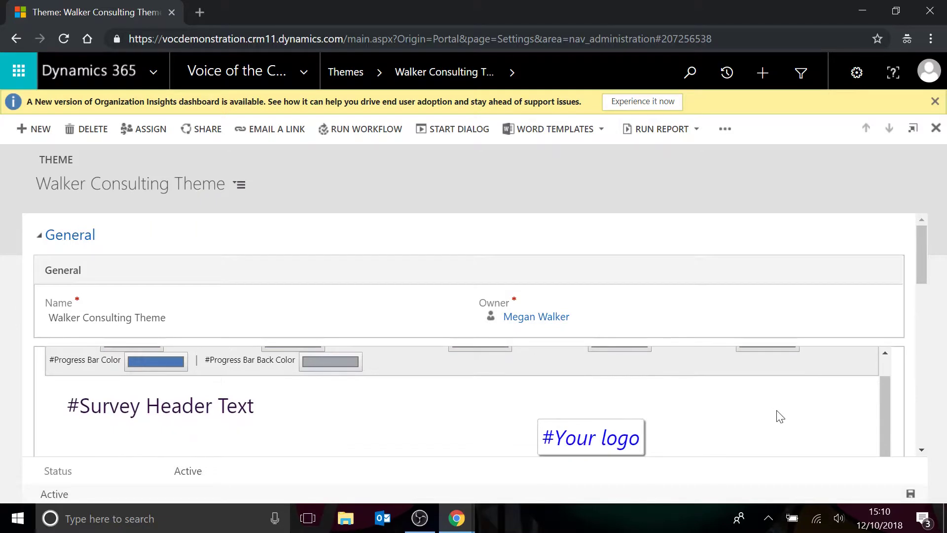
scroll(780, 417, down, 5)
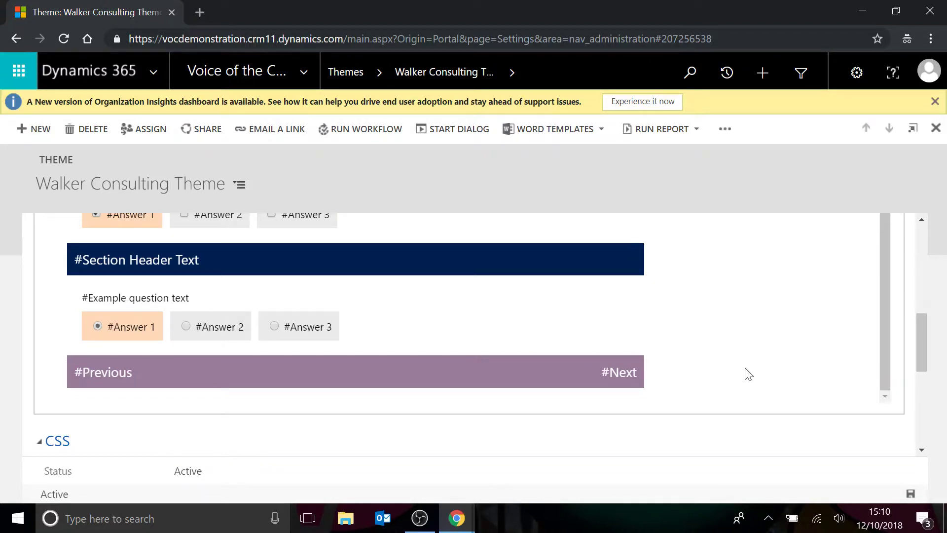
scroll(742, 368, up, 1)
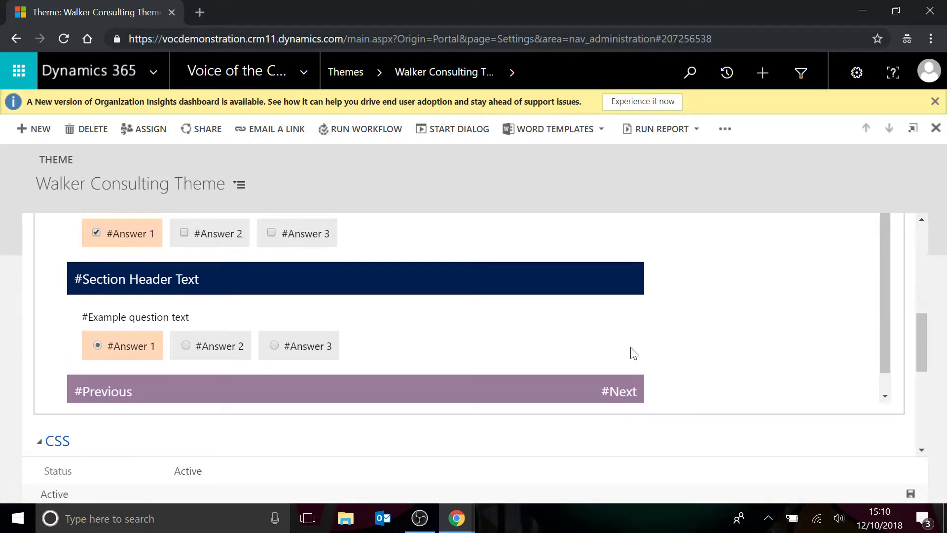
scroll(700, 349, up, 2)
scroll(662, 339, up, 3)
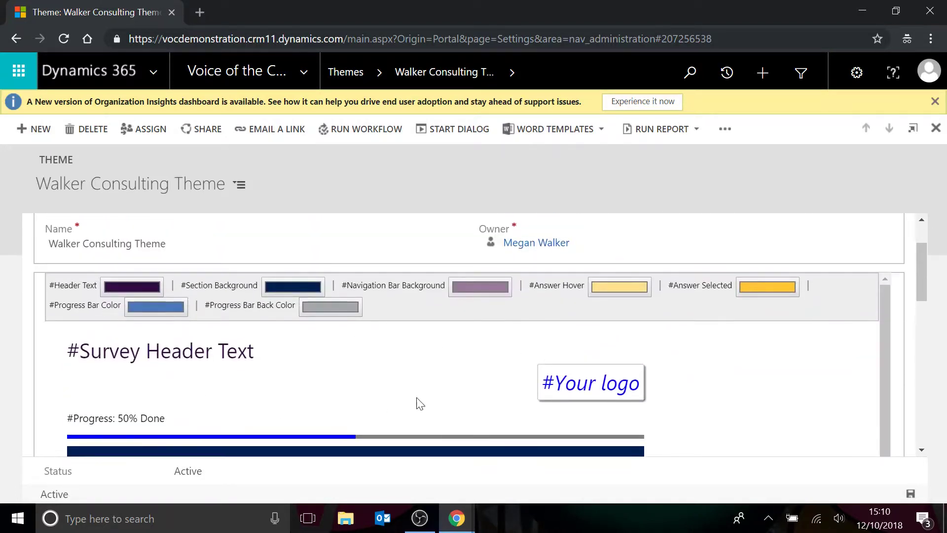
click(153, 309)
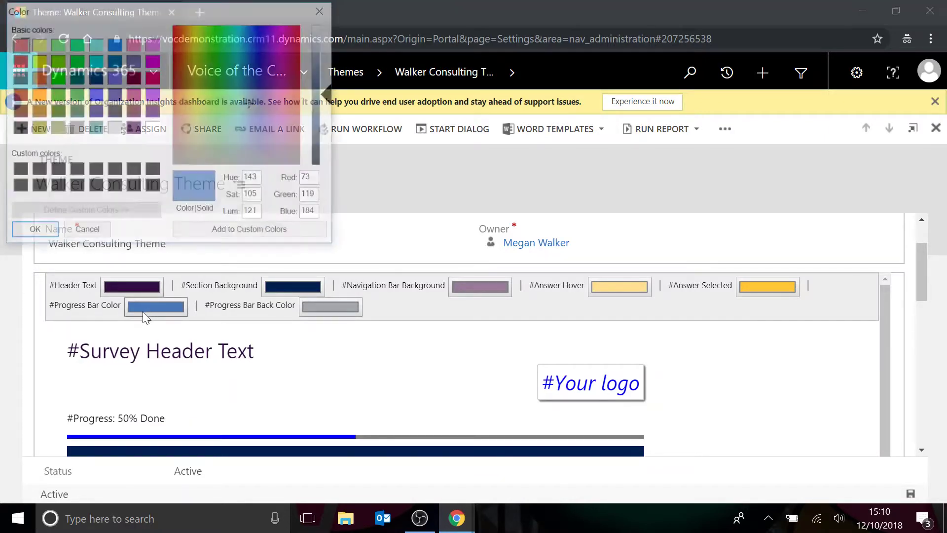
click(291, 117)
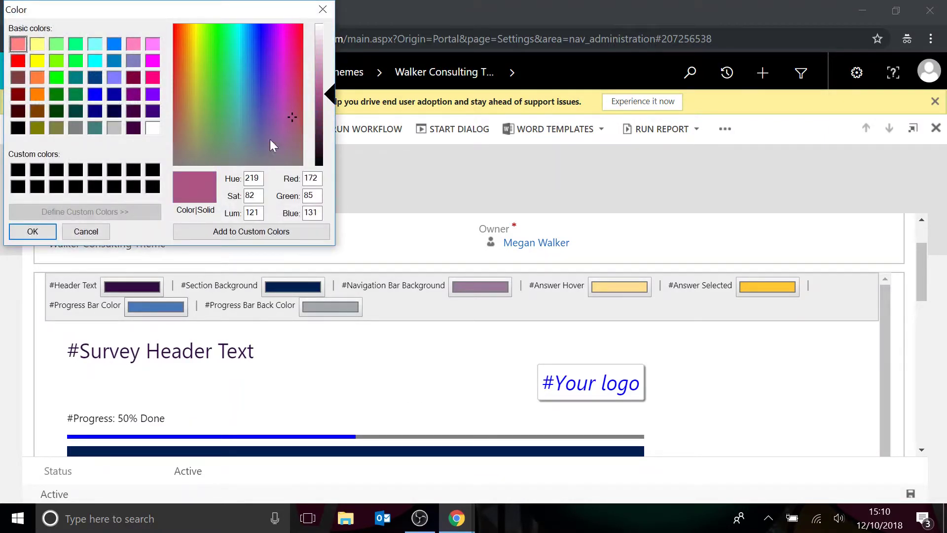
click(33, 231)
- Set the theme's Section Background colour to a light purple with RGB 157, 138, 202
click(291, 292)
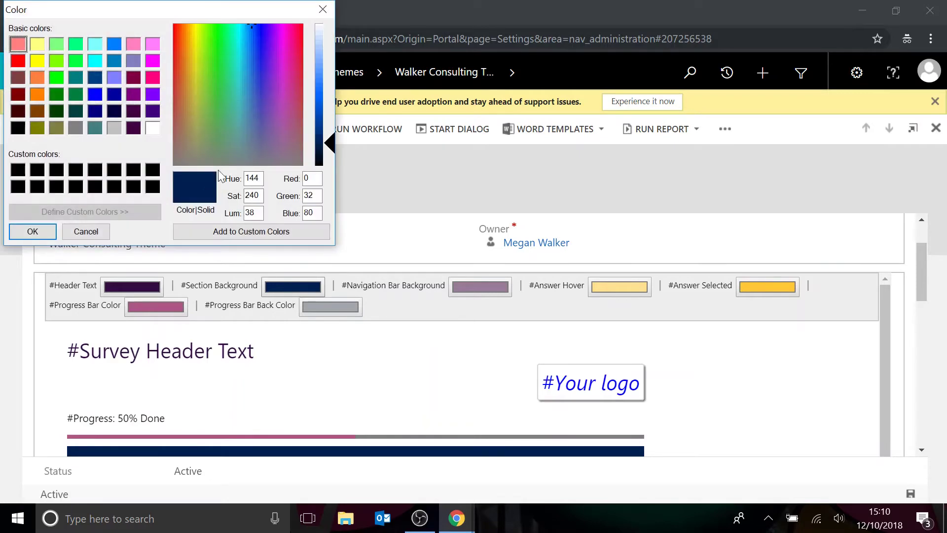
click(267, 111)
click(320, 72)
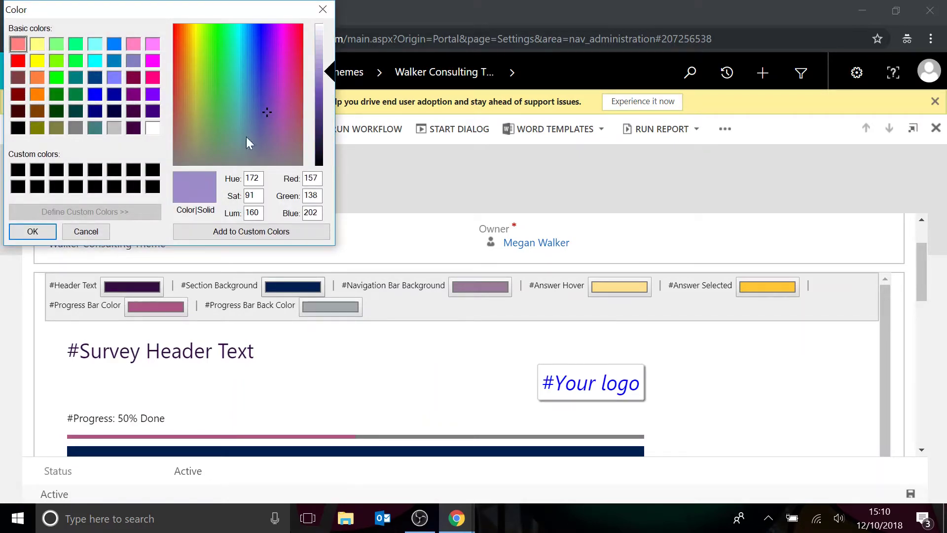
click(47, 233)
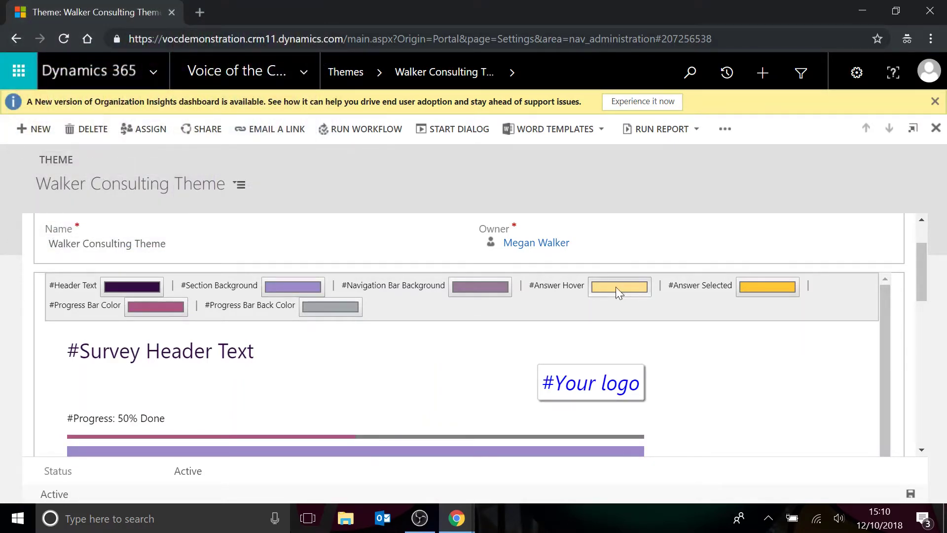
- Lighten the Answer Hover colour to a pale cream with RGB 255, 242, 208
click(617, 292)
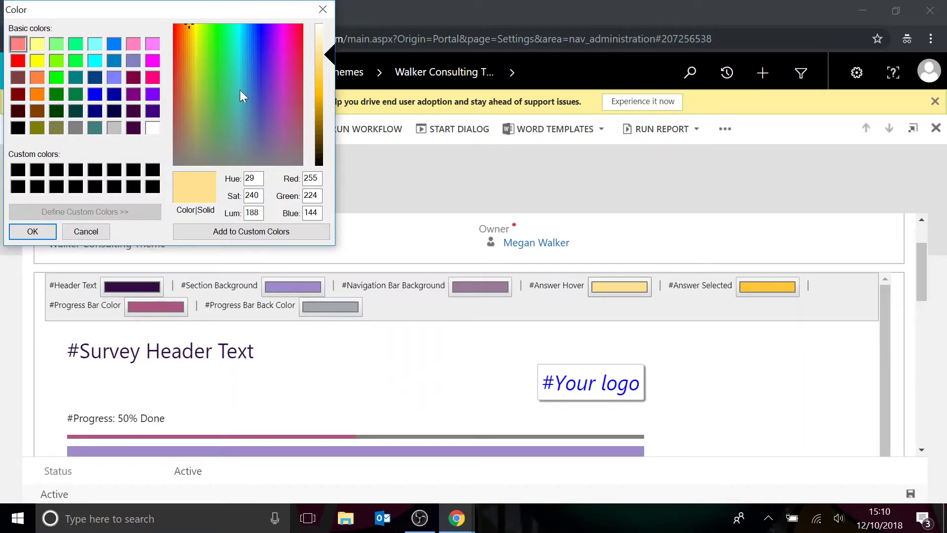
click(318, 40)
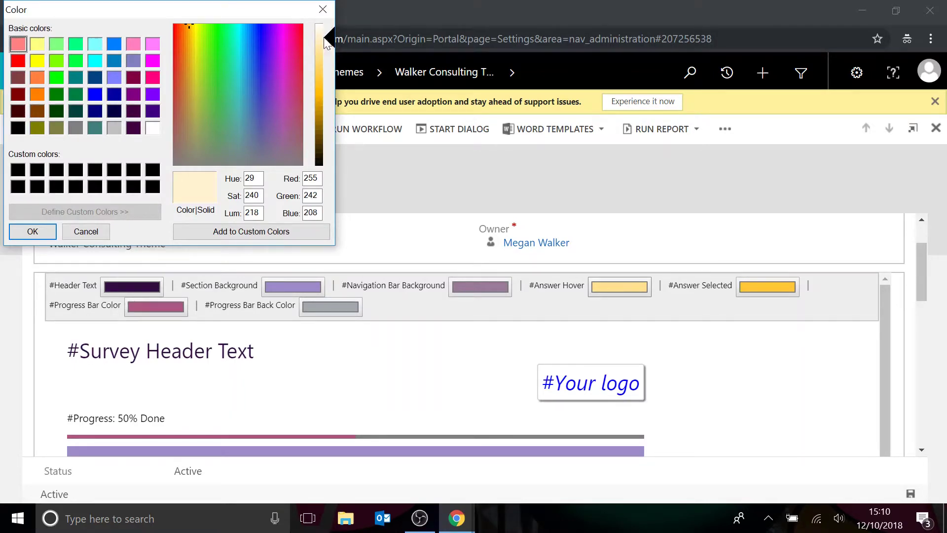
click(32, 231)
- Set the Answer Selected colour to a bright pink with RGB 232, 77, 182
click(769, 286)
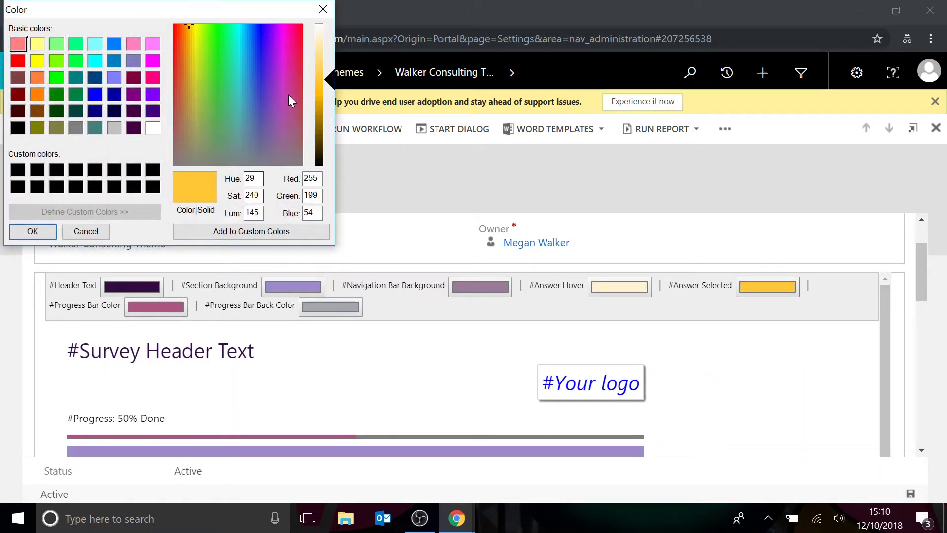
click(291, 57)
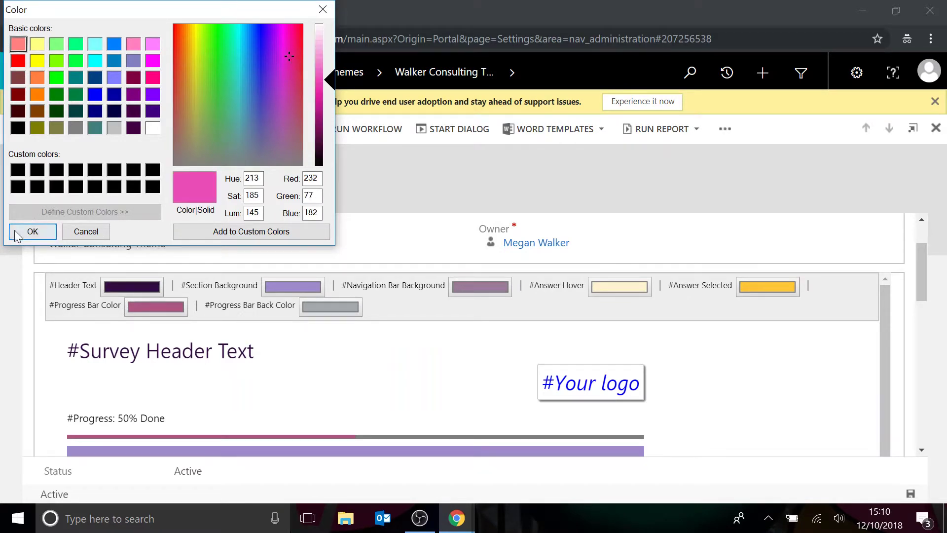
click(33, 232)
- Check the survey preview and its logo placeholder, and save the theme, accepting that all related surveys are affected
scroll(799, 397, down, 5)
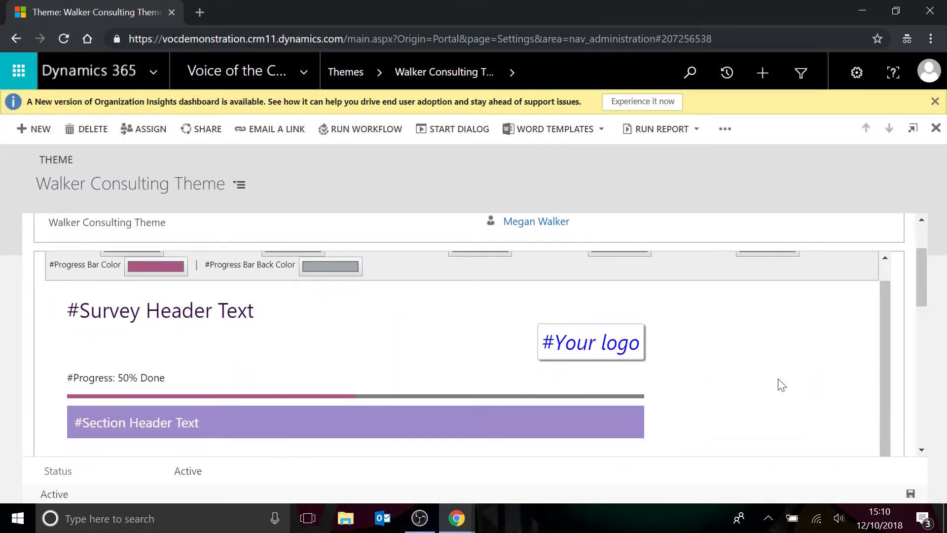
scroll(772, 342, up, 3)
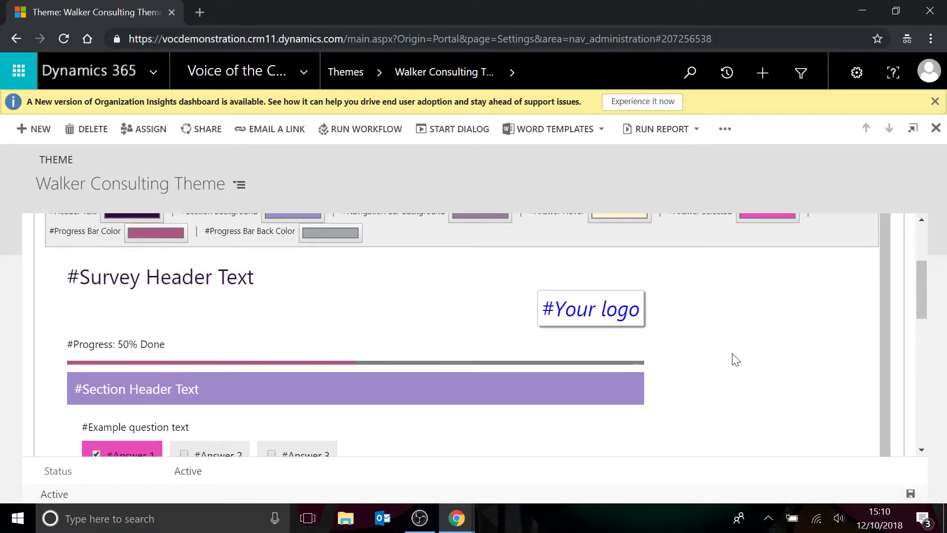
scroll(736, 359, down, 1)
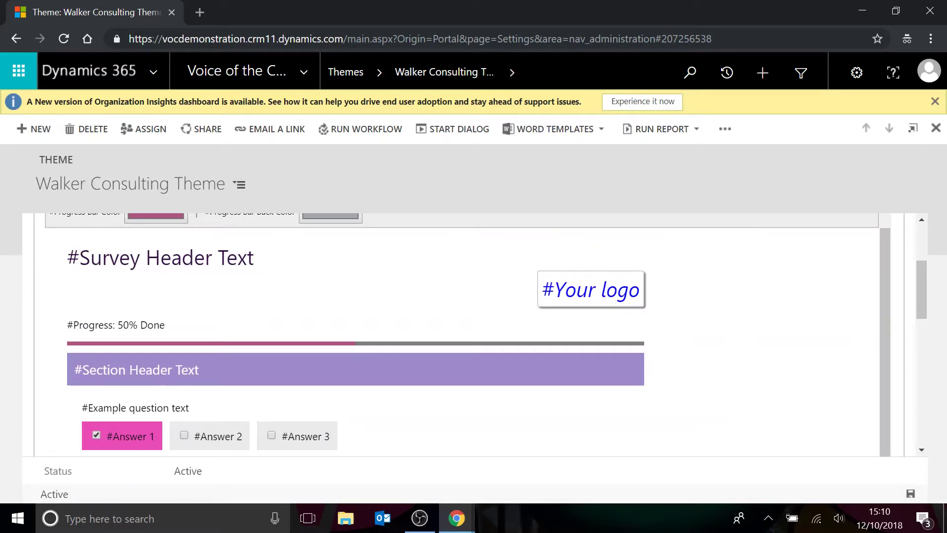
drag(542, 290, 640, 292)
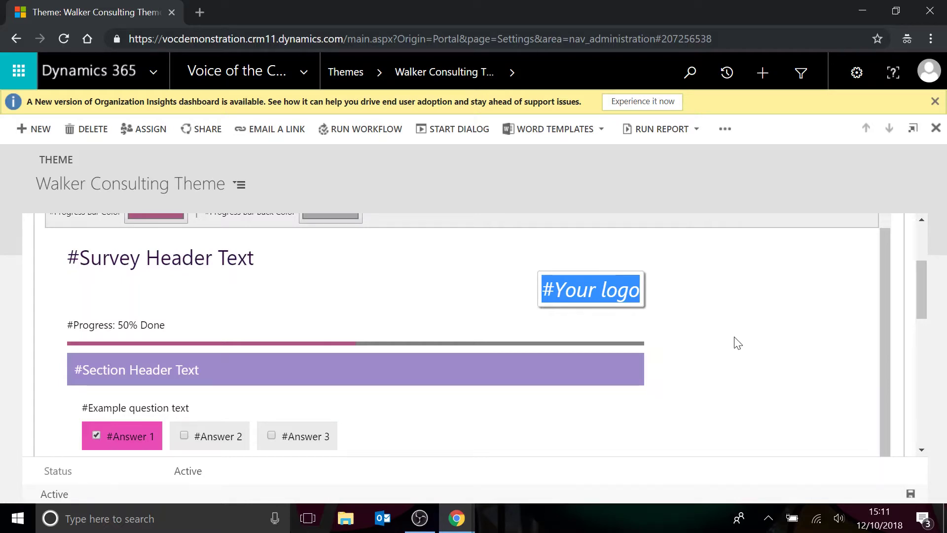
scroll(779, 356, up, 1)
scroll(782, 362, up, 3)
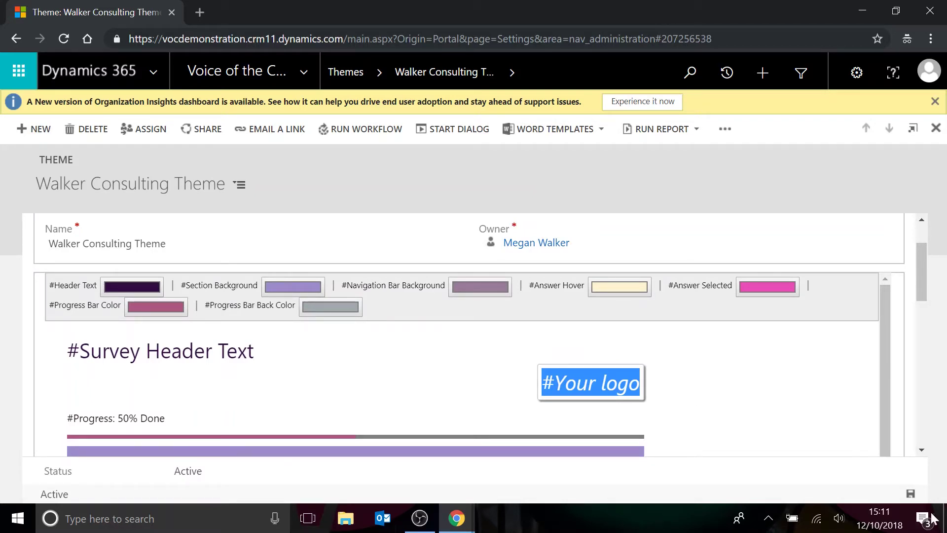
click(910, 494)
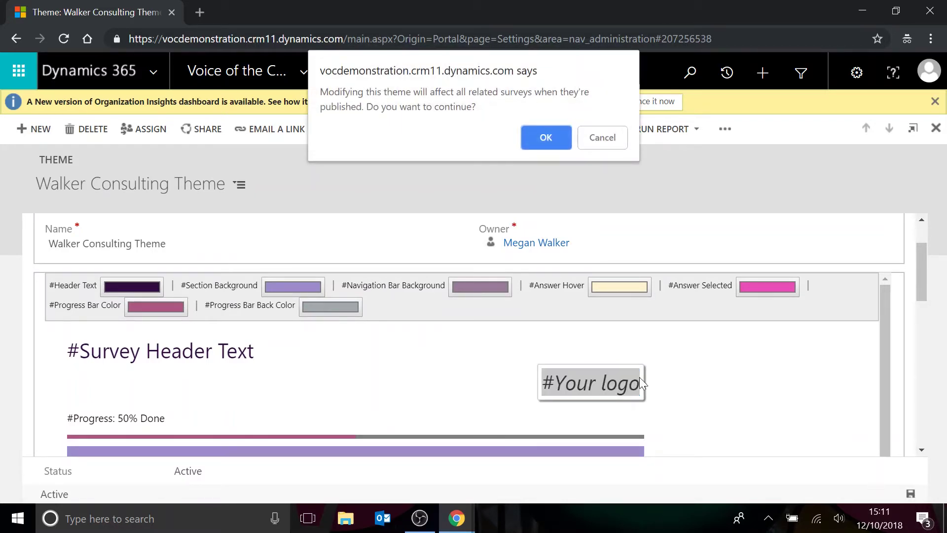
click(546, 138)
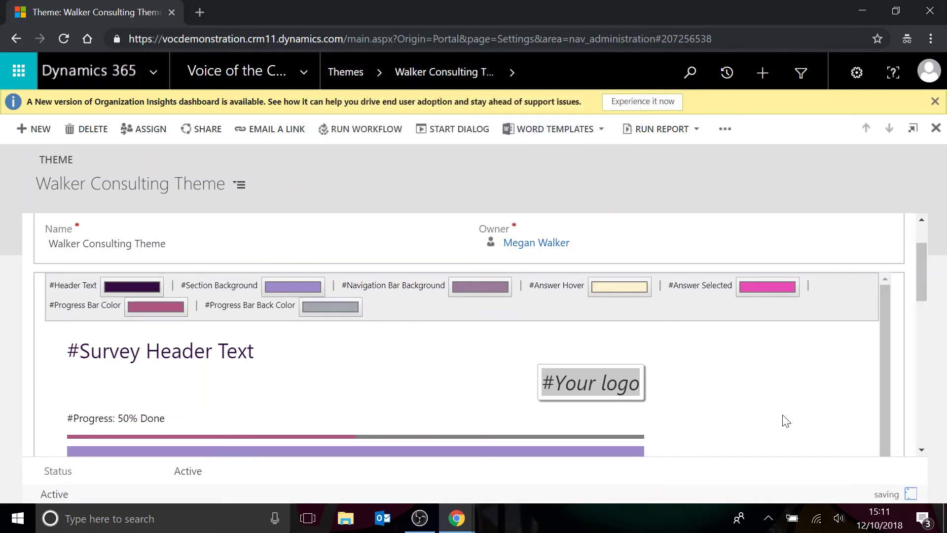